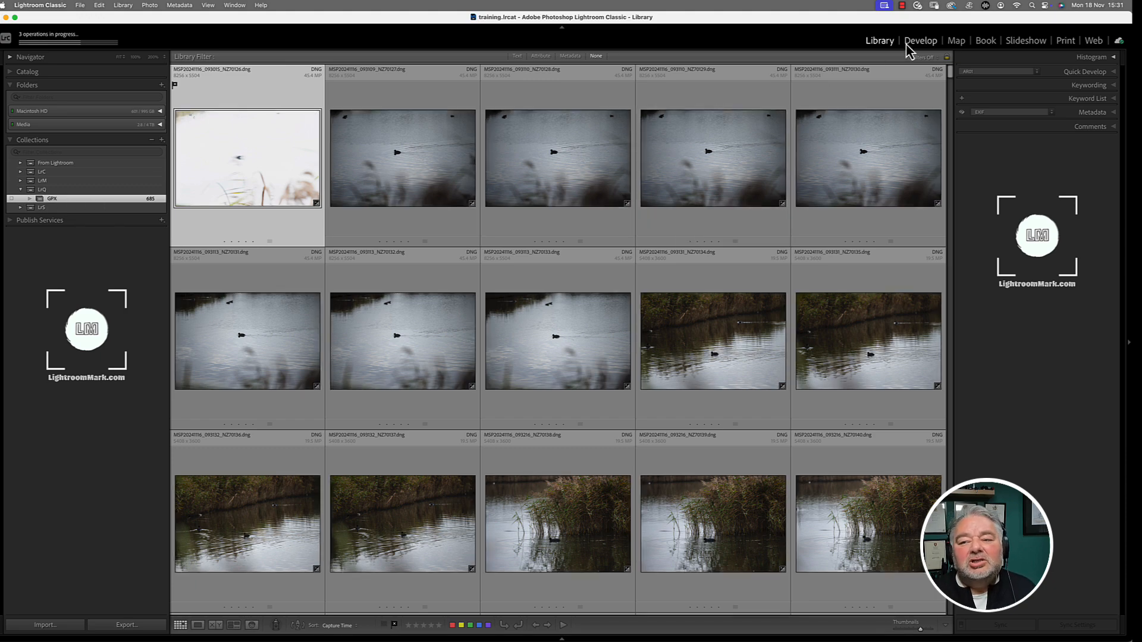
# - Switch to the Map module and locate Tor View Hide beside RSPB Ham Wall, west of Glastonbury
pyautogui.click(958, 43)
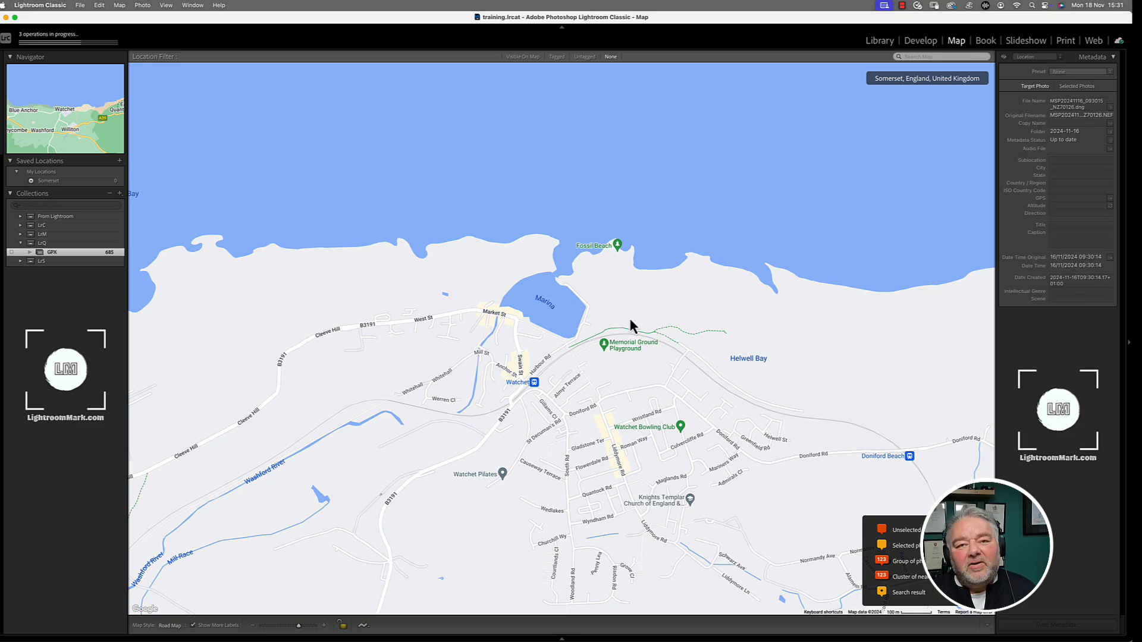
pyautogui.scroll(-3, 630, 321)
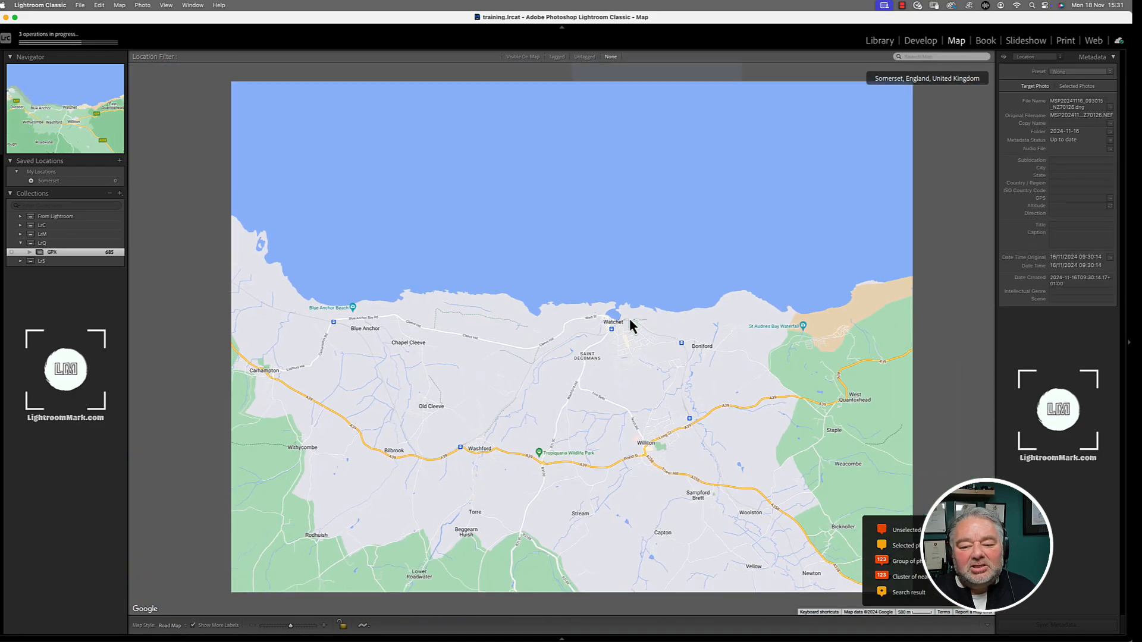
pyautogui.scroll(-3, 629, 319)
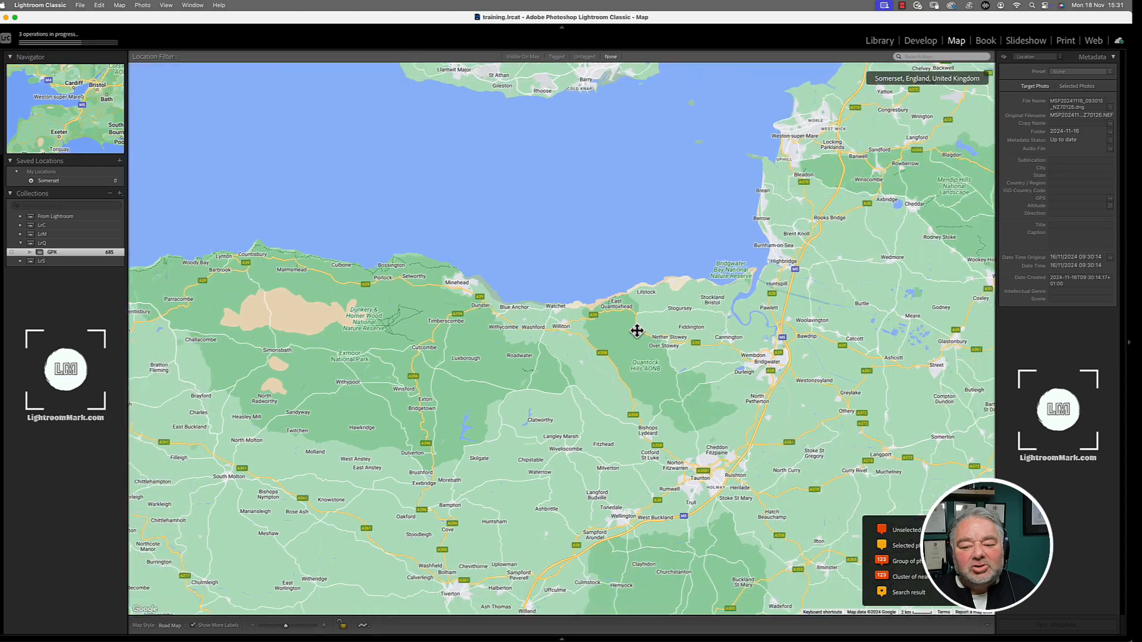
pyautogui.moveTo(629, 356); pyautogui.dragTo(540, 339)
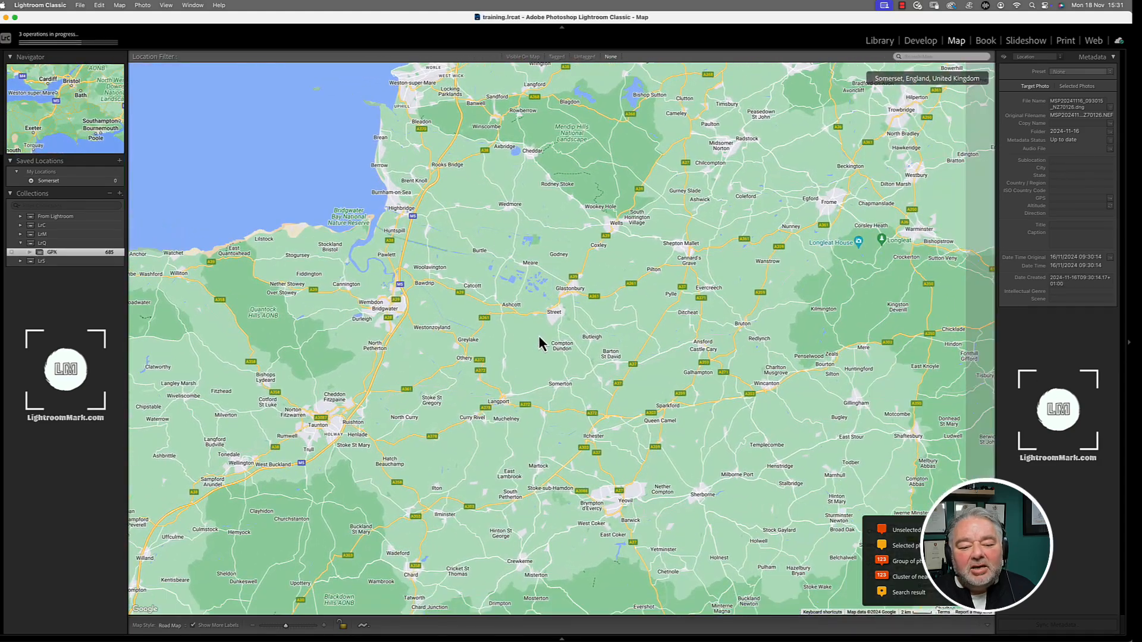
pyautogui.scroll(5, 539, 284)
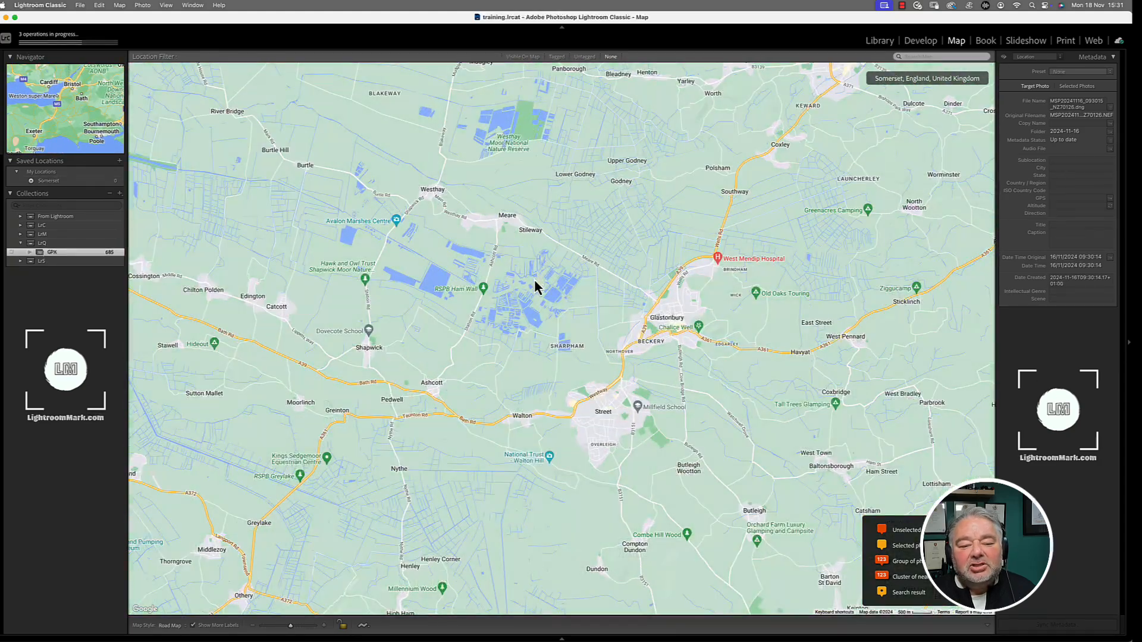
pyautogui.scroll(3, 523, 286)
pyautogui.moveTo(414, 338); pyautogui.dragTo(502, 308)
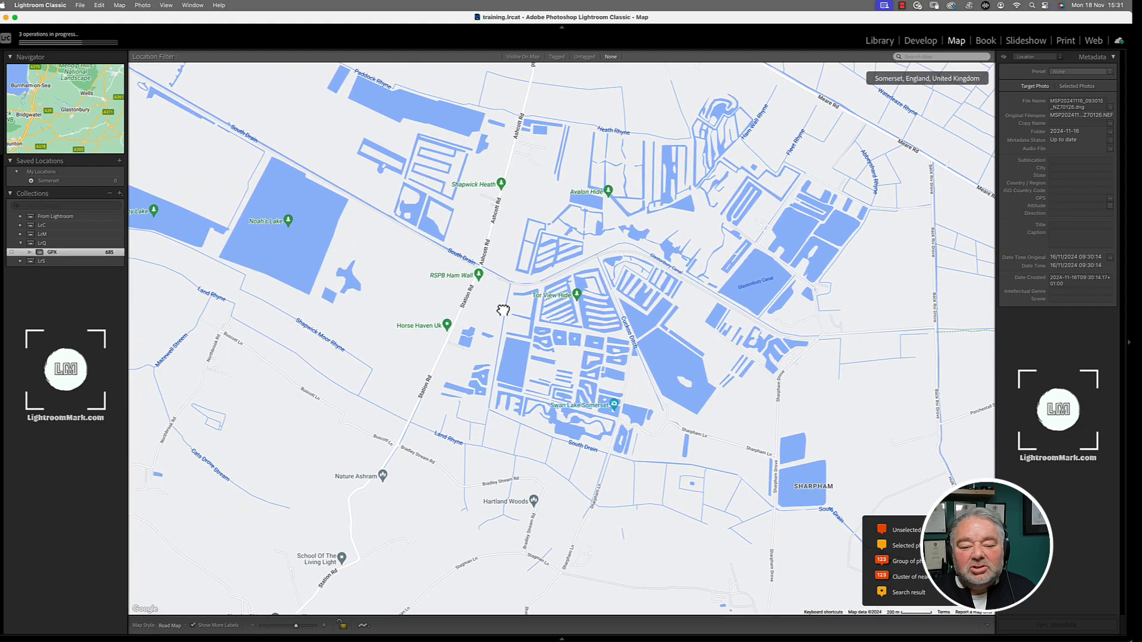
pyautogui.scroll(2, 529, 324)
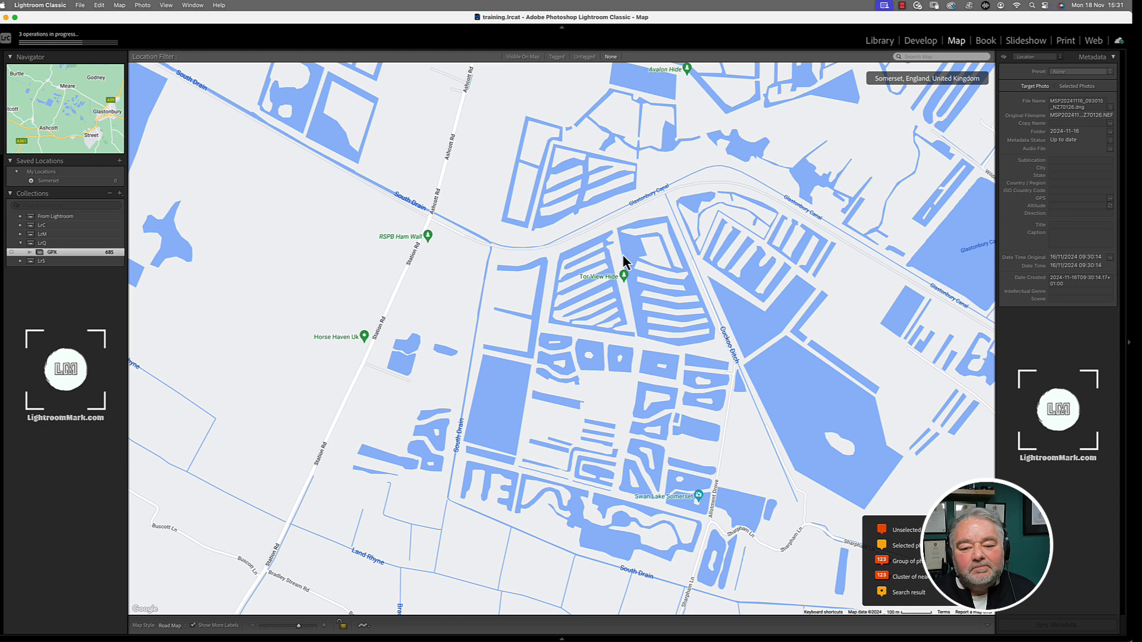
# - Show the filmstrip, place its first photo on the map just south of Tor View Hide, and delete that photo's GPS location
pyautogui.click(561, 638)
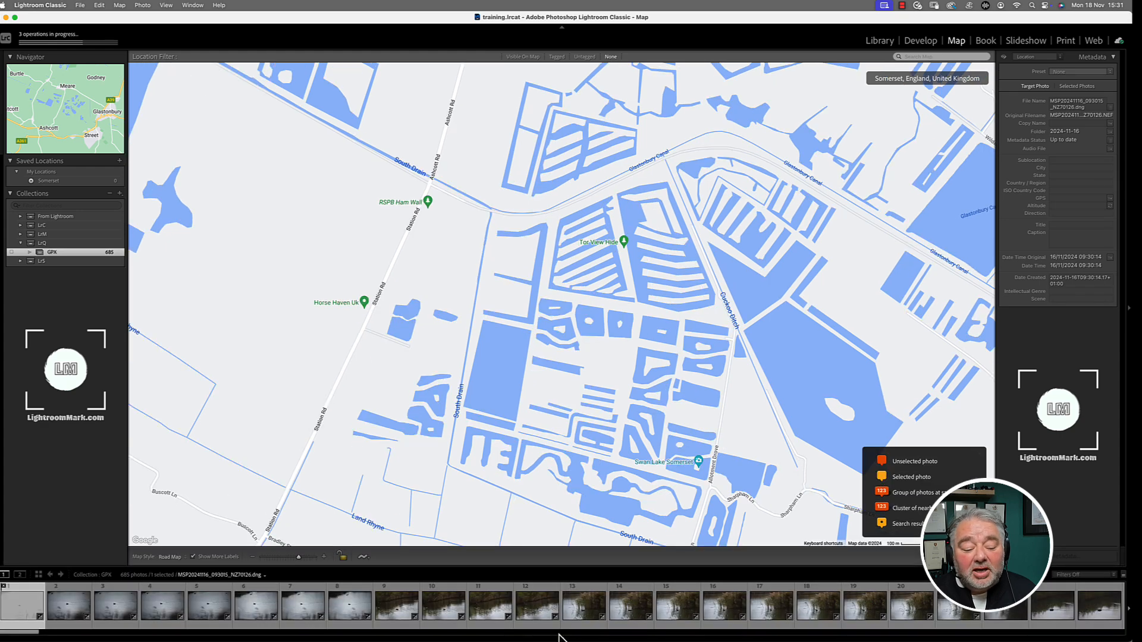
pyautogui.moveTo(23, 613)
pyautogui.mouseDown()
pyautogui.moveTo(243, 513)
pyautogui.moveTo(627, 272)
pyautogui.mouseUp()
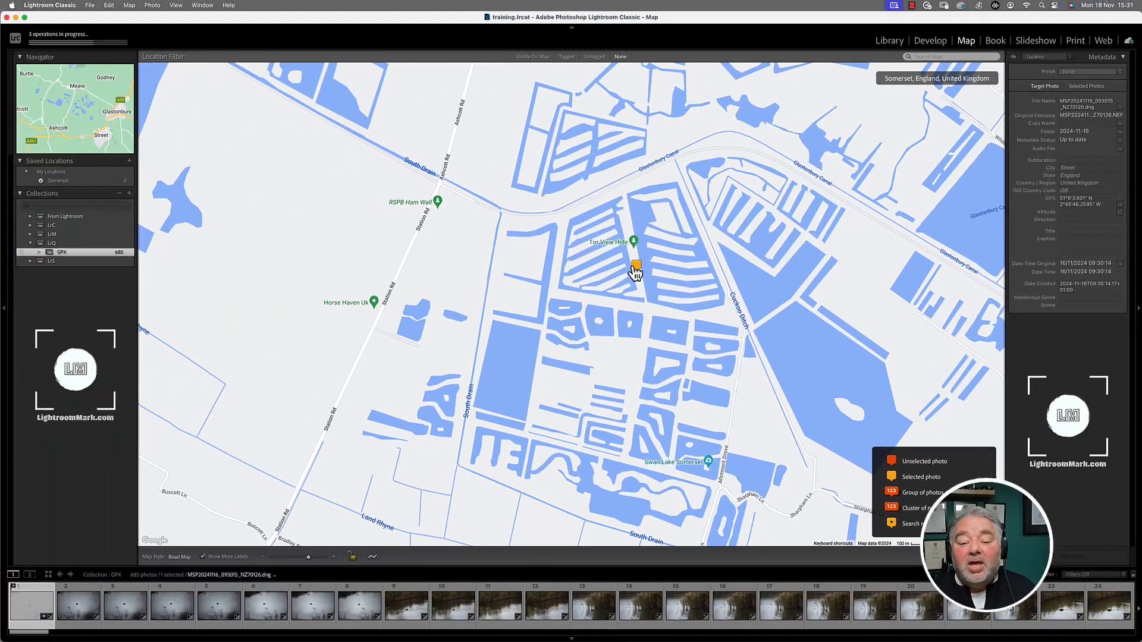
pyautogui.moveTo(637, 266)
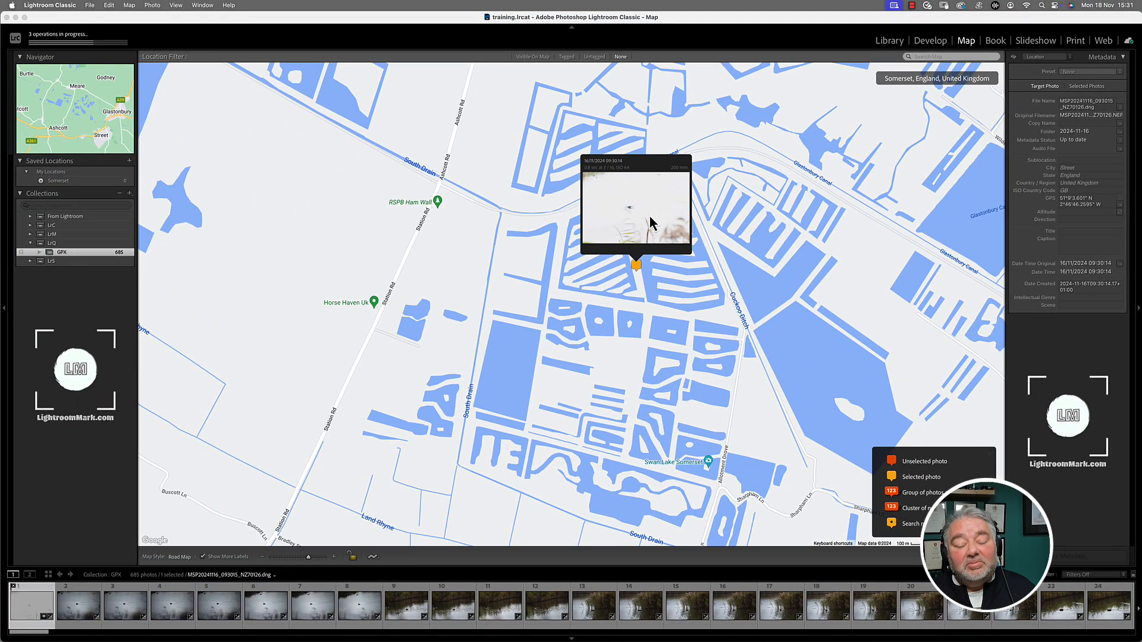
pyautogui.press('BackSpace')
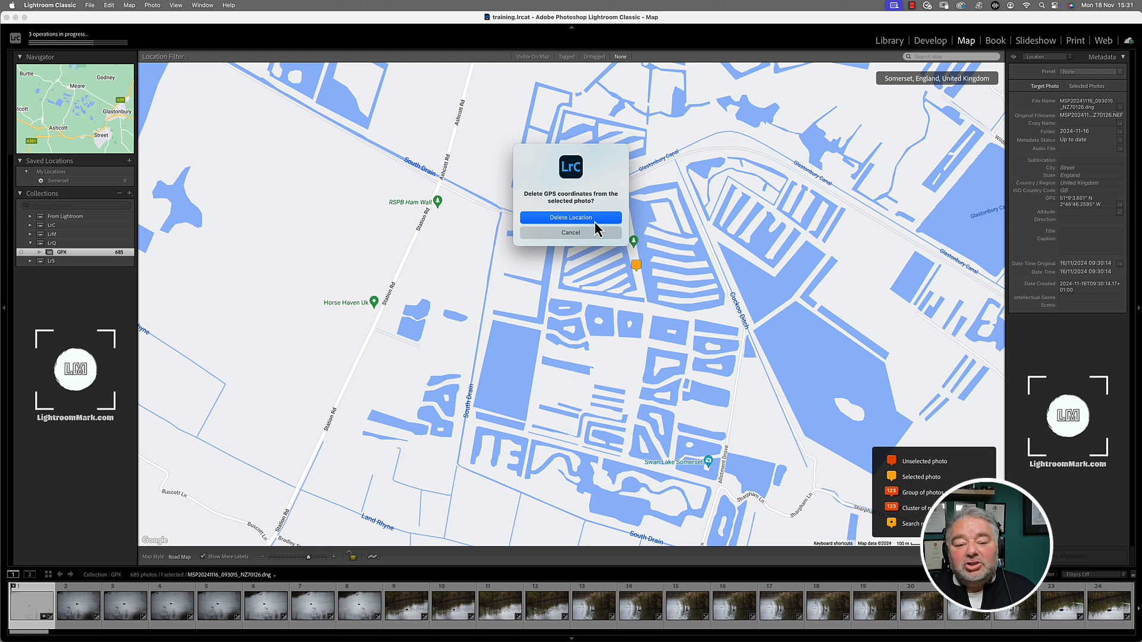
pyautogui.click(594, 218)
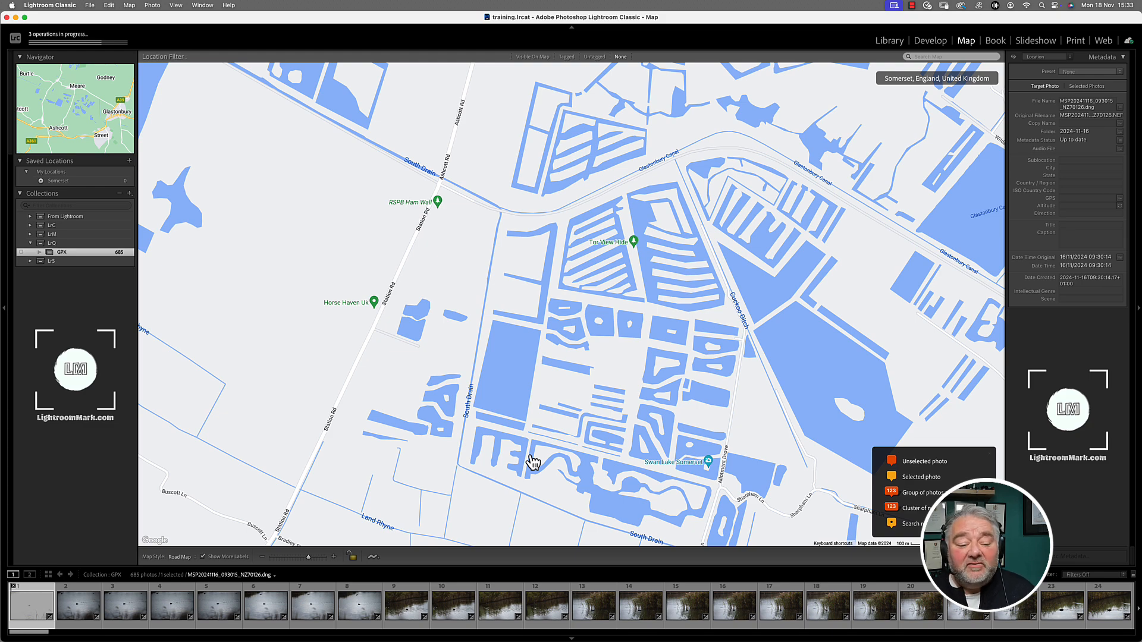
# - Load the tracklog file 2024-11-16 075702.gpx from the Lightroom Support folder onto the map
pyautogui.click(359, 606)
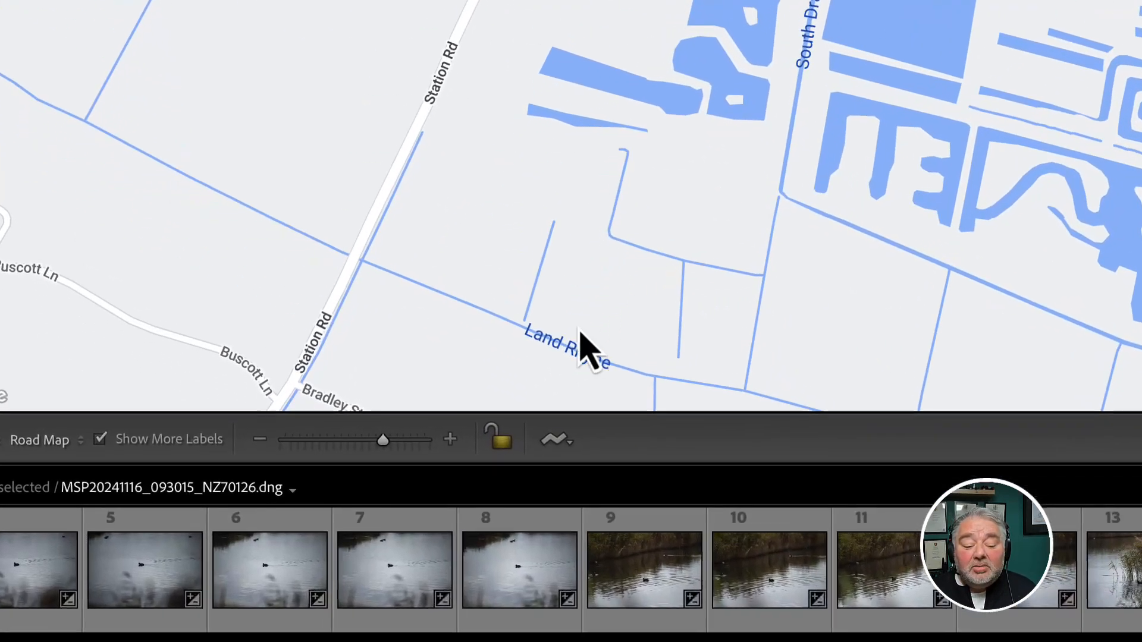
pyautogui.click(552, 442)
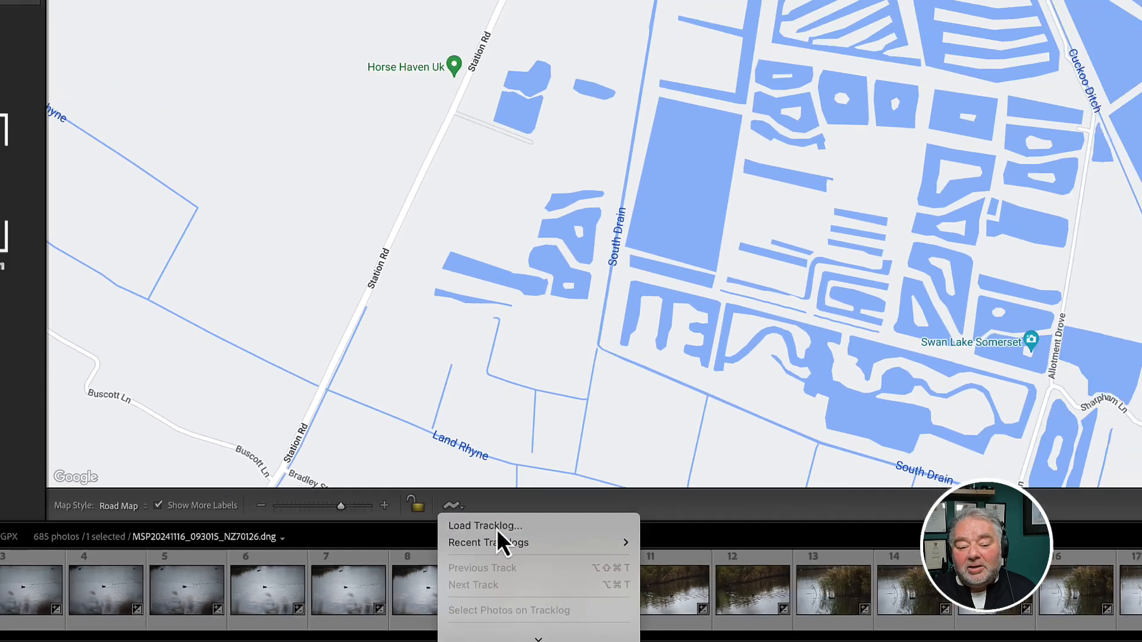
pyautogui.click(624, 473)
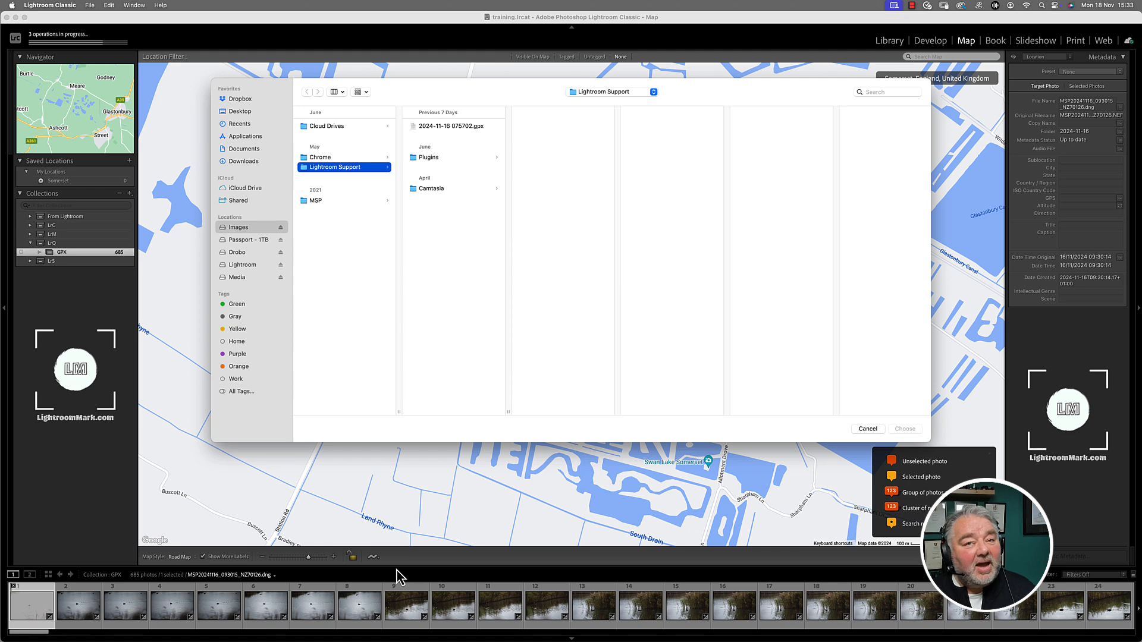
pyautogui.click(428, 327)
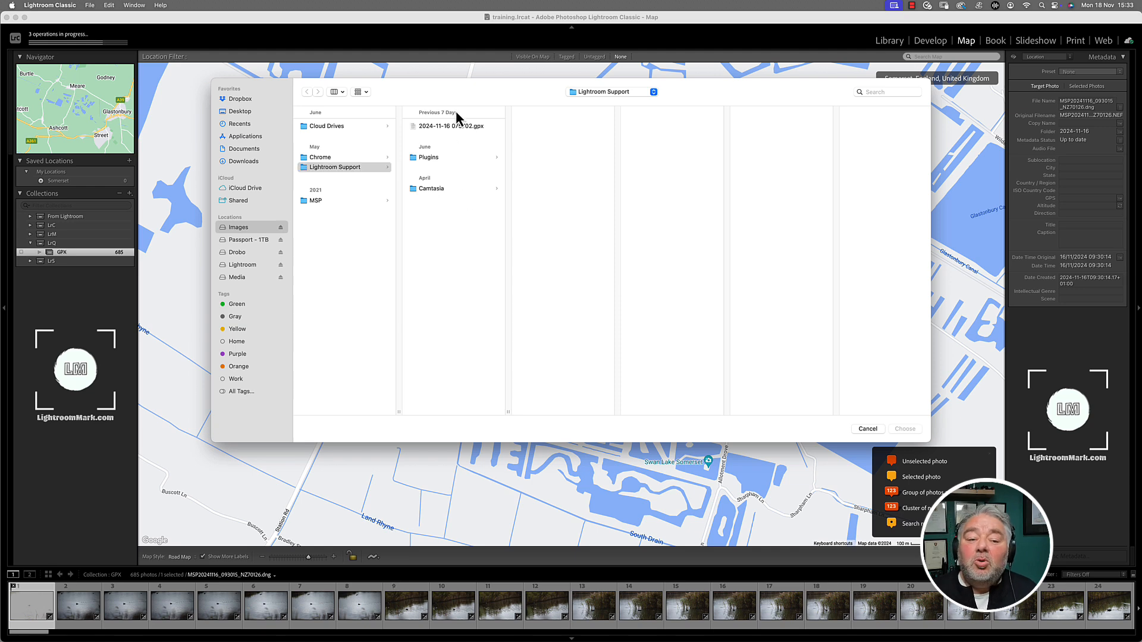
pyautogui.click(453, 127)
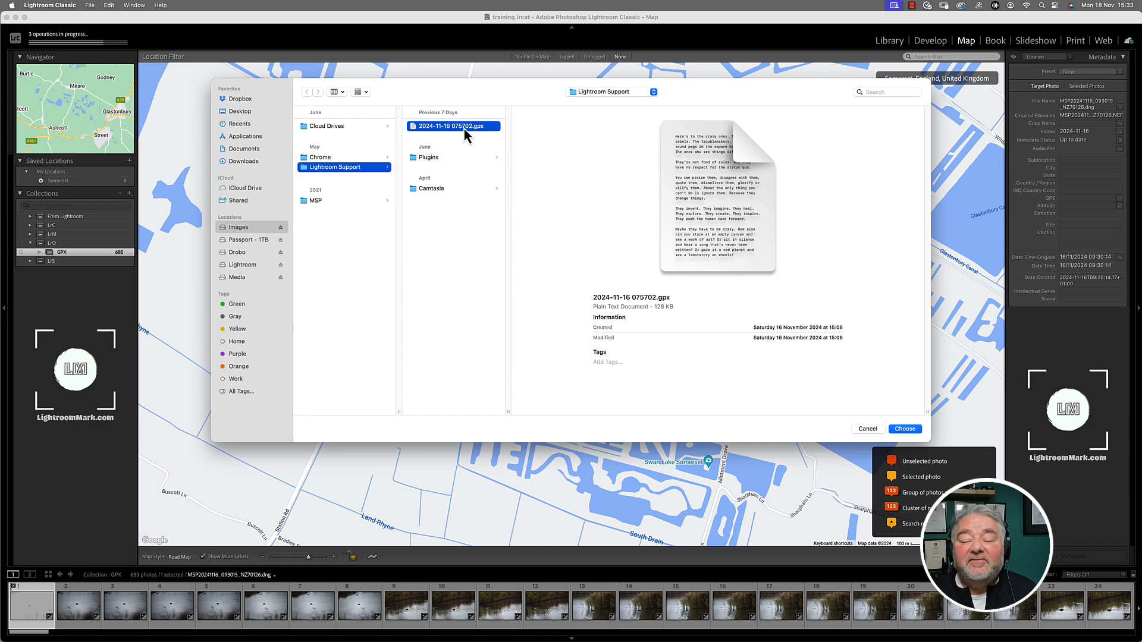
pyautogui.click(905, 430)
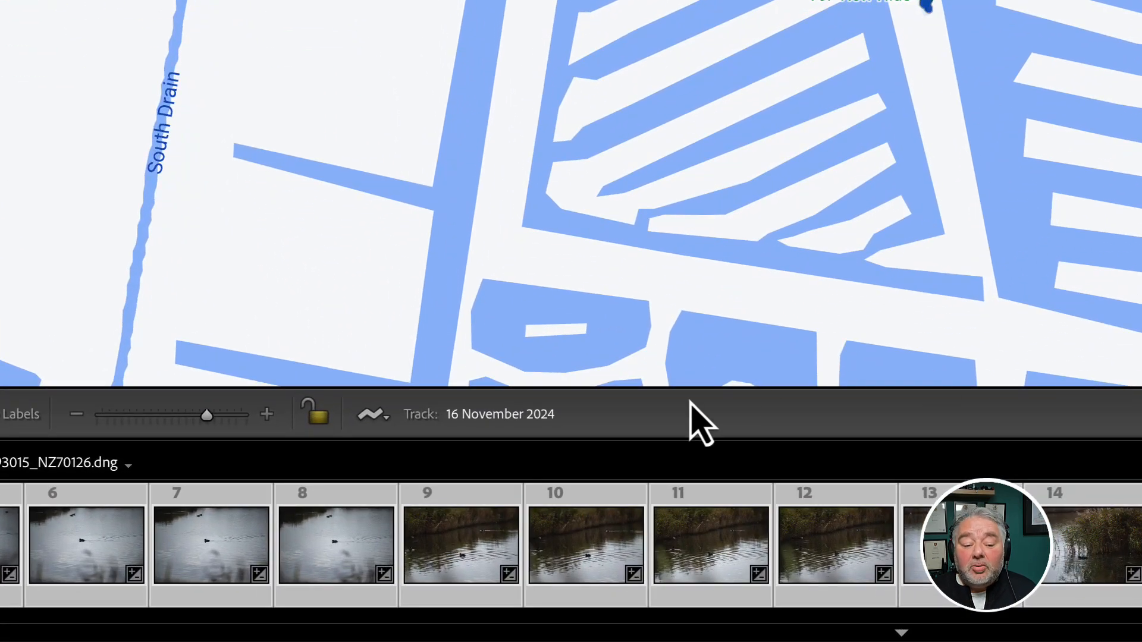
# - Auto-tag all 685 photos of the GPX collection with locations from the loaded tracklog
pyautogui.click(370, 414)
pyautogui.moveTo(440, 624)
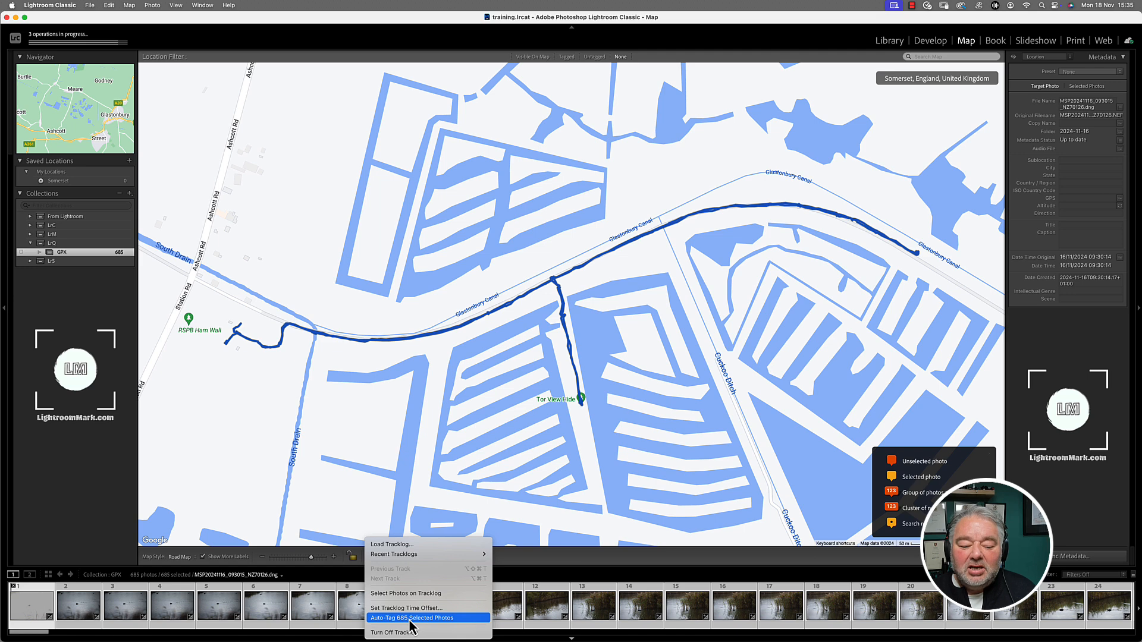
pyautogui.click(409, 619)
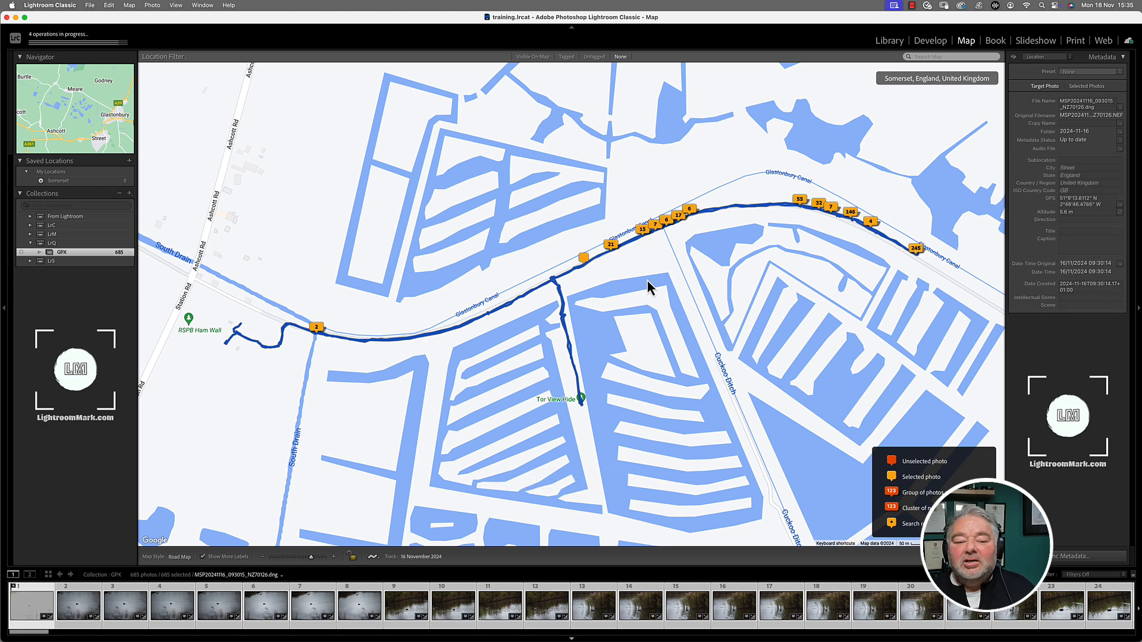
# - Hide the filmstrip and browse the photos in the 21-photo group pinned along the Glastonbury Canal track
pyautogui.moveTo(560, 287)
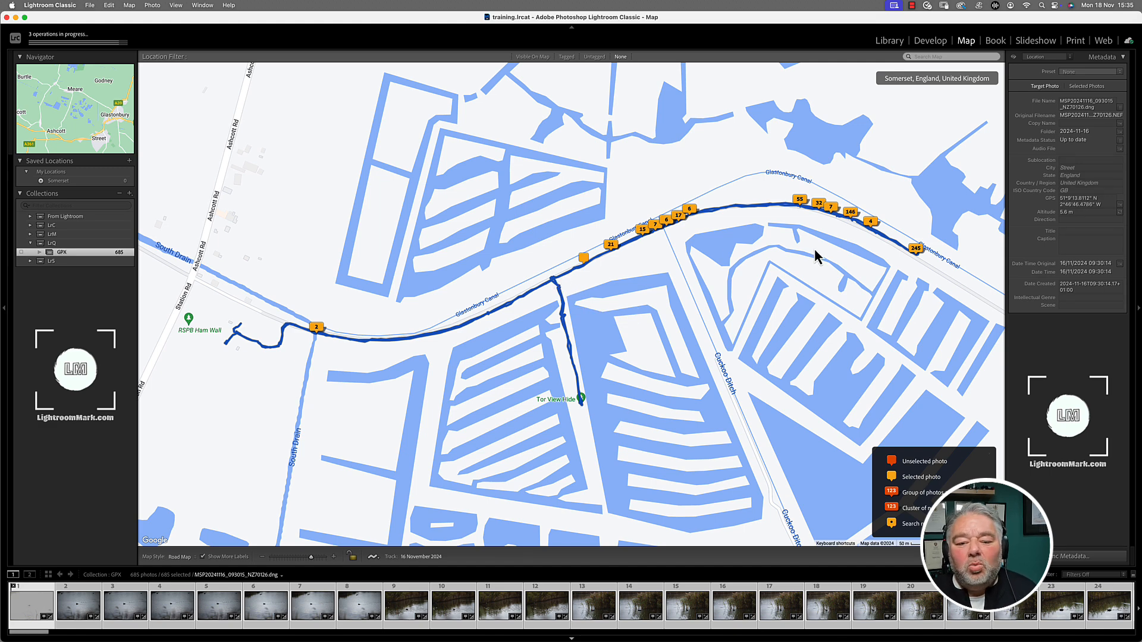
pyautogui.click(572, 638)
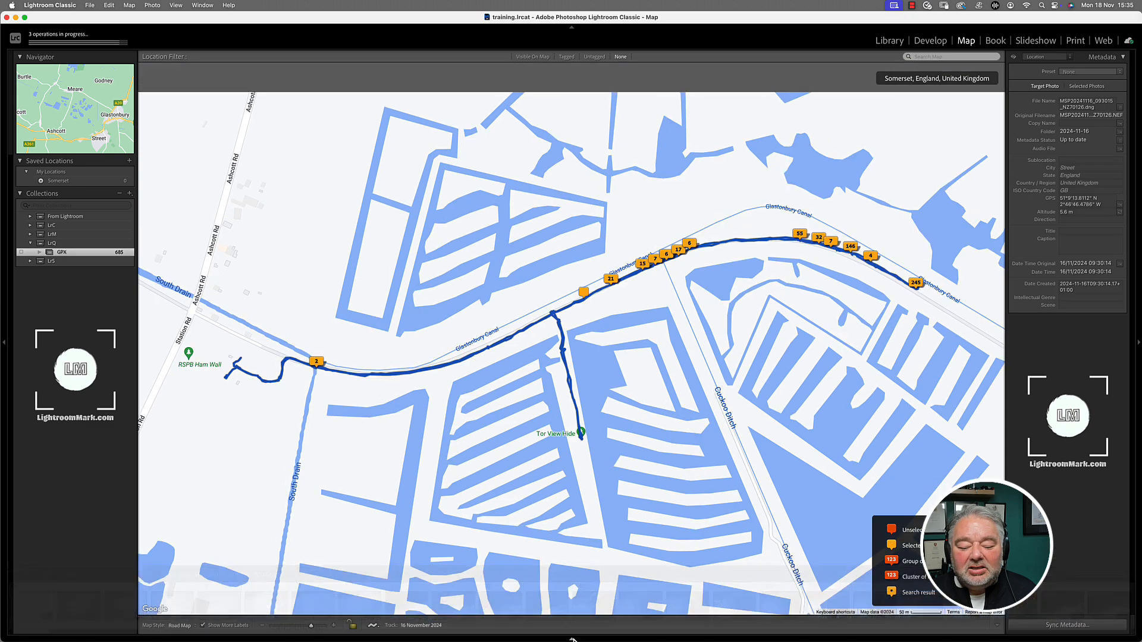
pyautogui.click(612, 282)
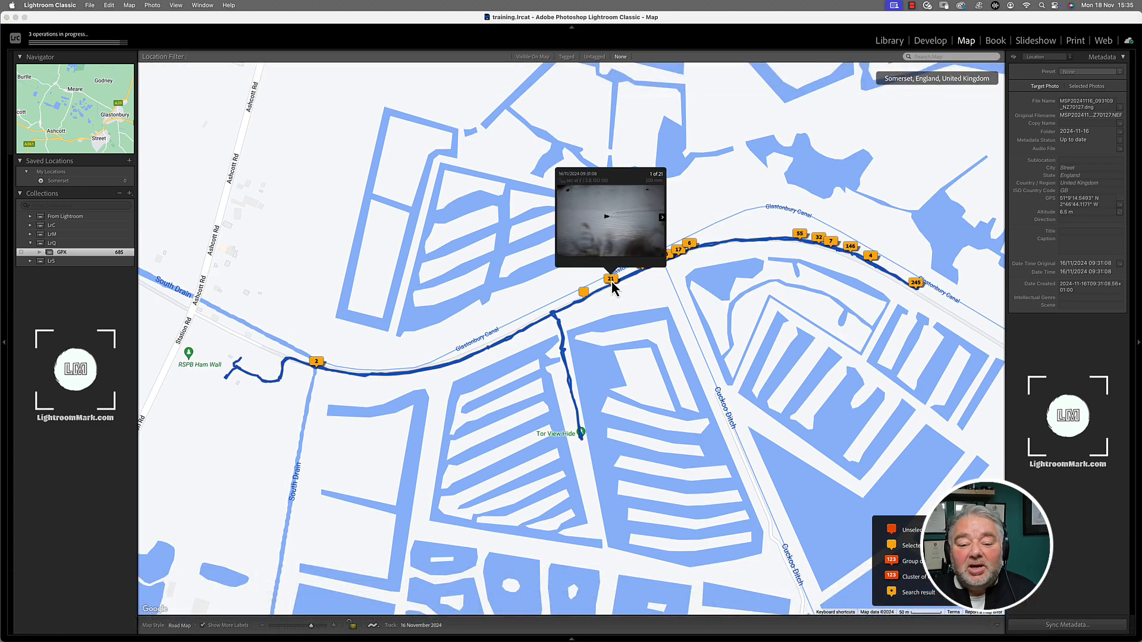
pyautogui.click(662, 218)
pyautogui.click(663, 218)
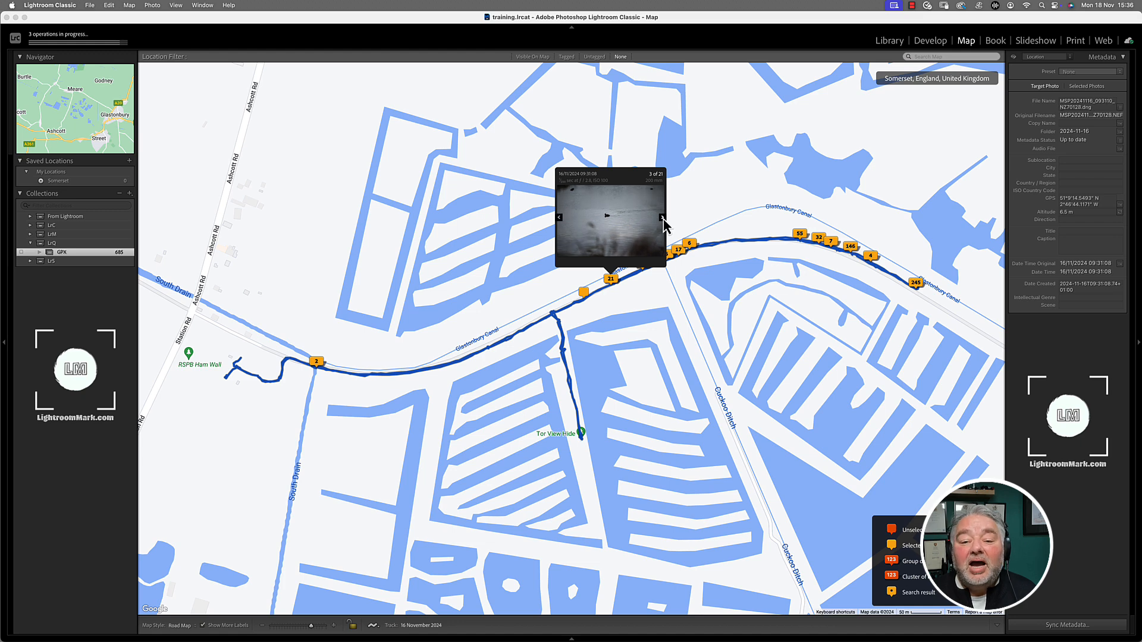
pyautogui.click(663, 218)
pyautogui.click(663, 218)
pyautogui.click(663, 218)
pyautogui.click(663, 218)
pyautogui.click(662, 218)
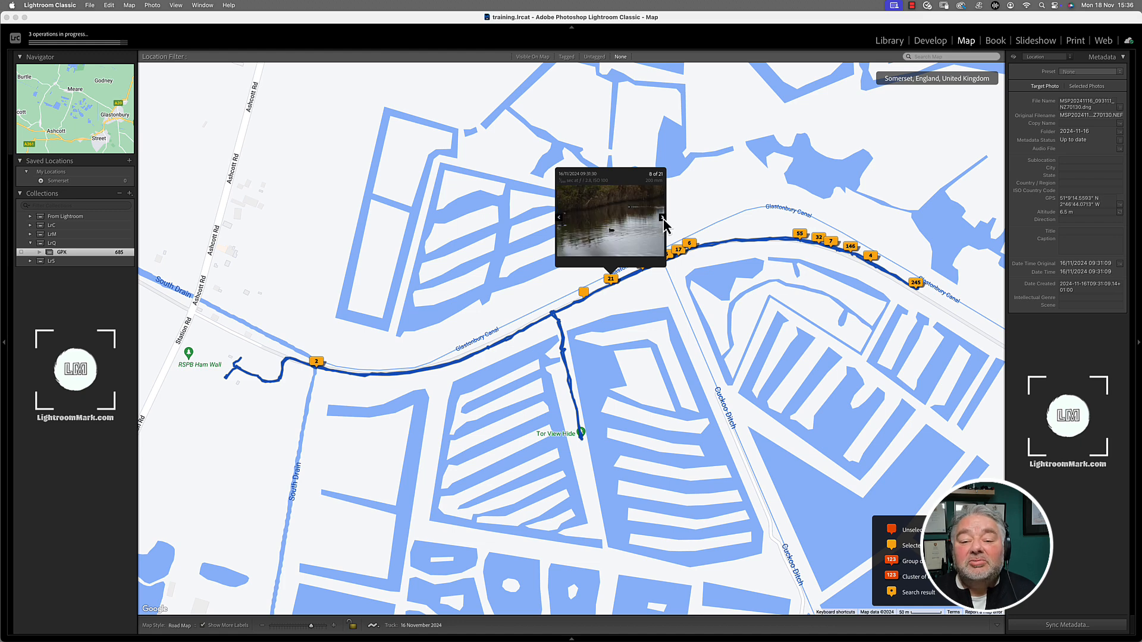
pyautogui.click(663, 218)
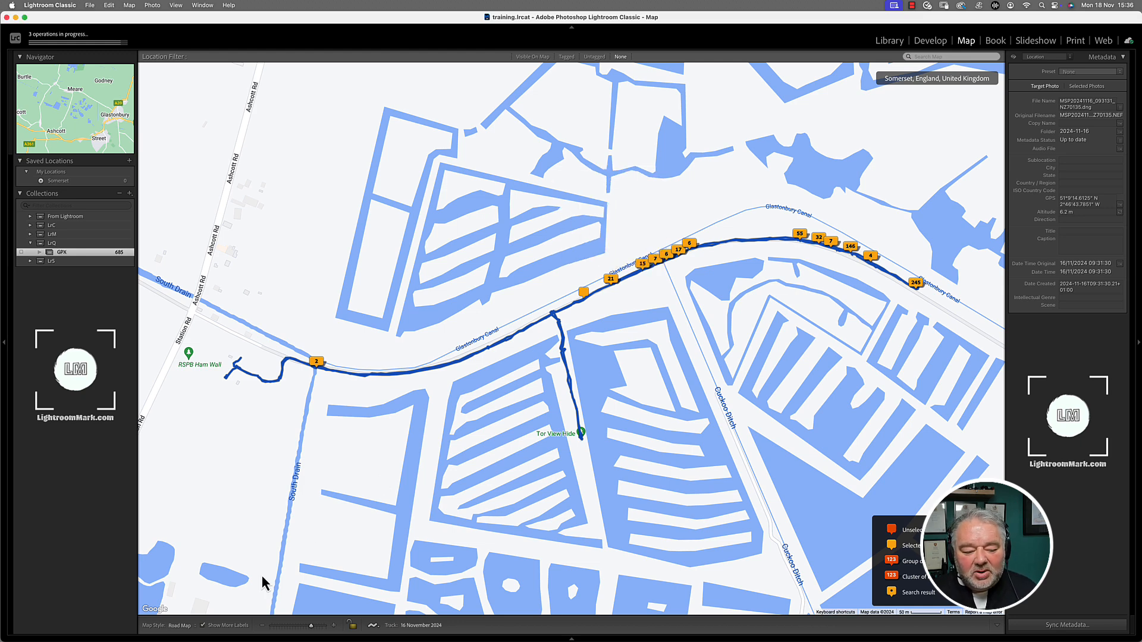
# - Change the map style to Satellite and inspect the track's path along the canal up close
pyautogui.click(180, 626)
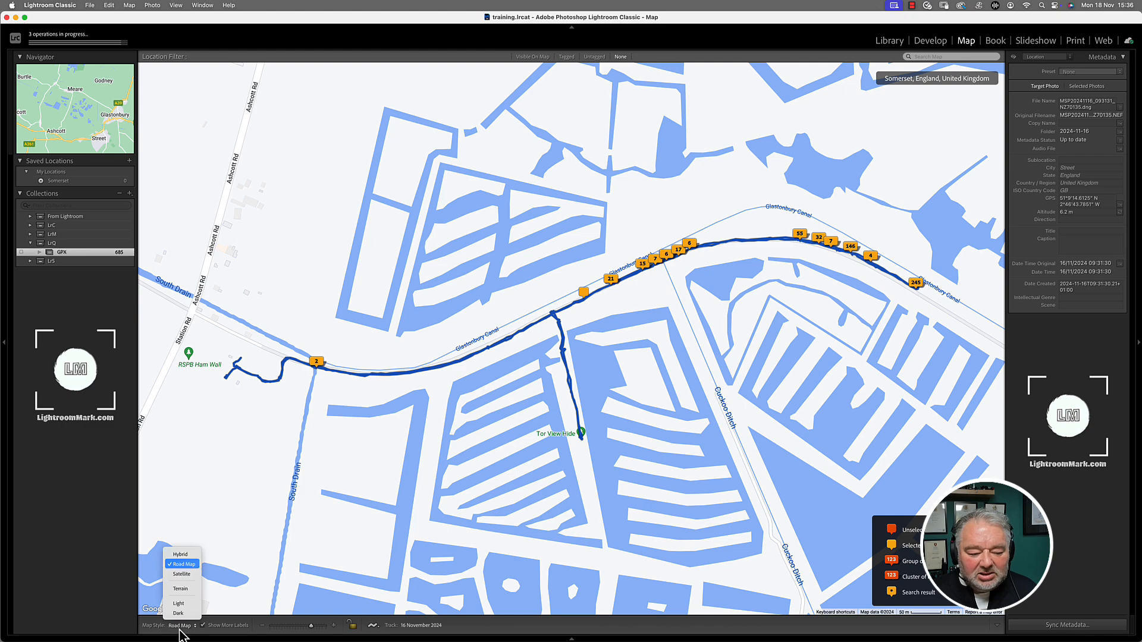
pyautogui.click(186, 575)
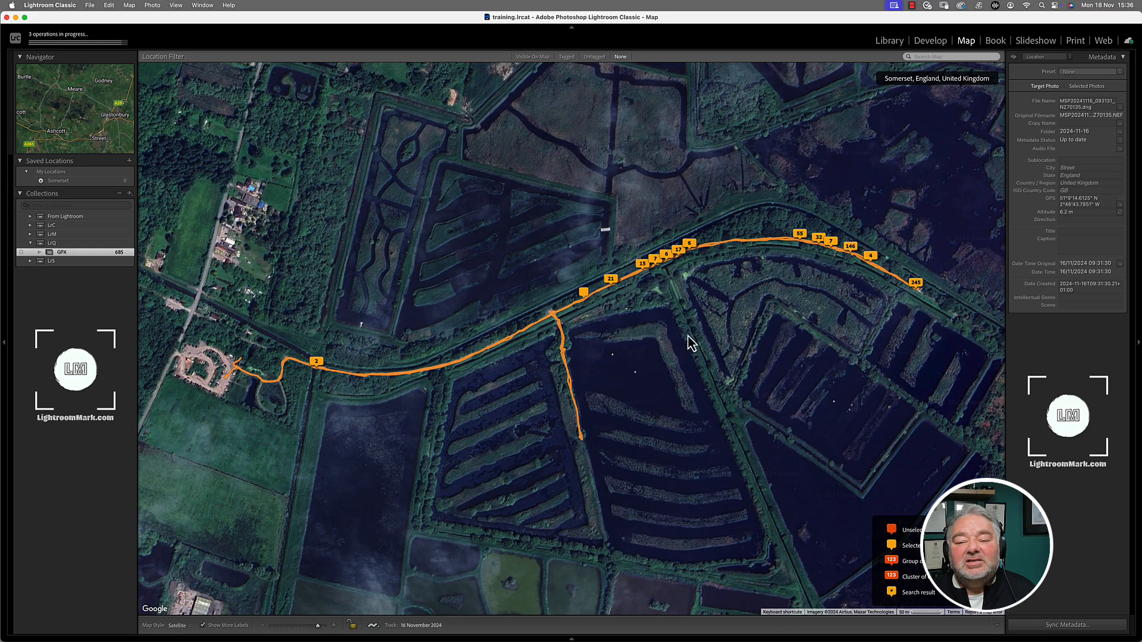
pyautogui.scroll(2, 777, 275)
pyautogui.scroll(1, 780, 267)
pyautogui.moveTo(778, 268); pyautogui.dragTo(608, 280)
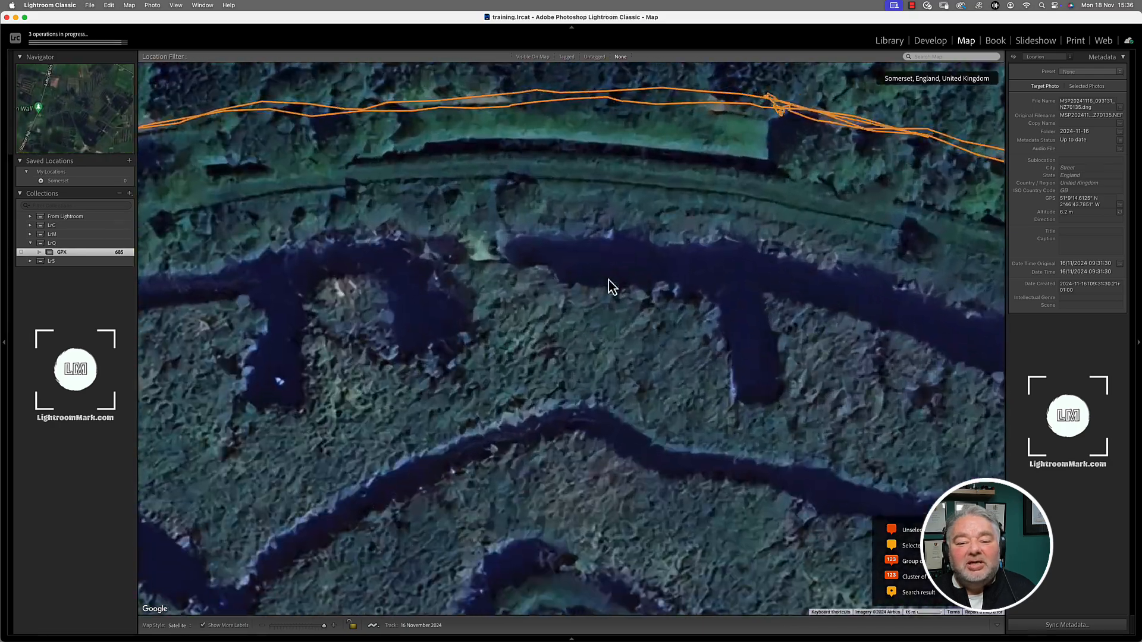
pyautogui.scroll(-2, 608, 280)
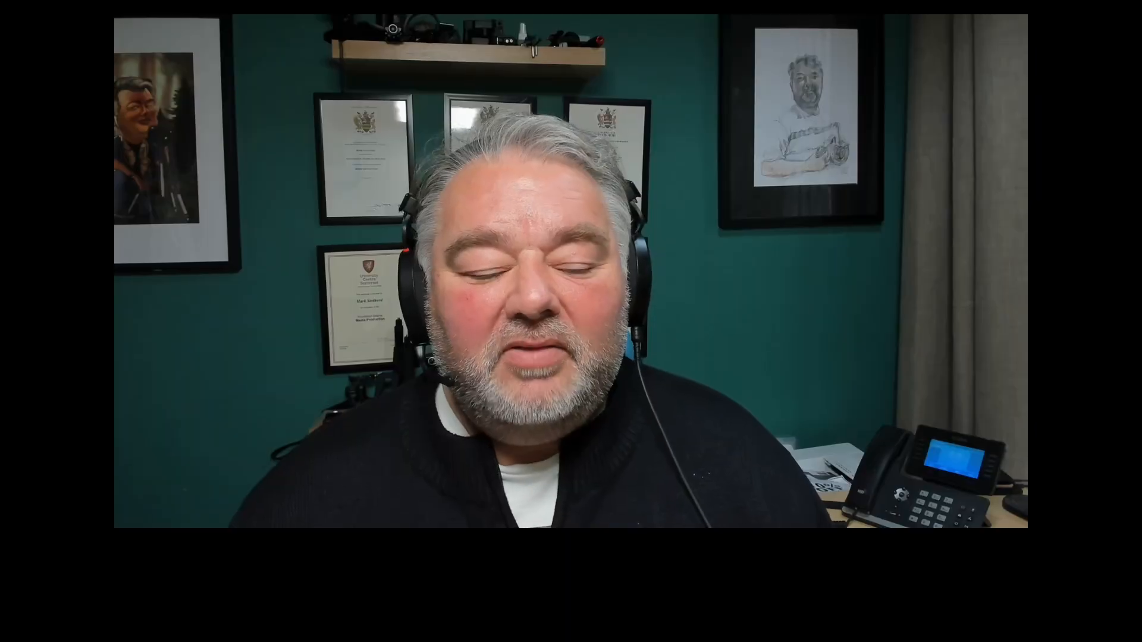